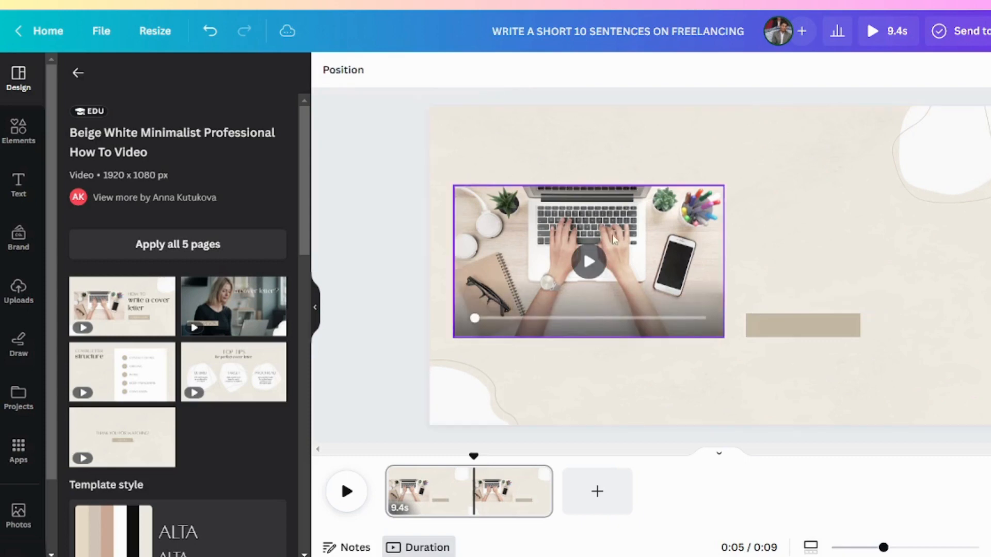
{"action": "left_click", "coordinate": [624, 226]}
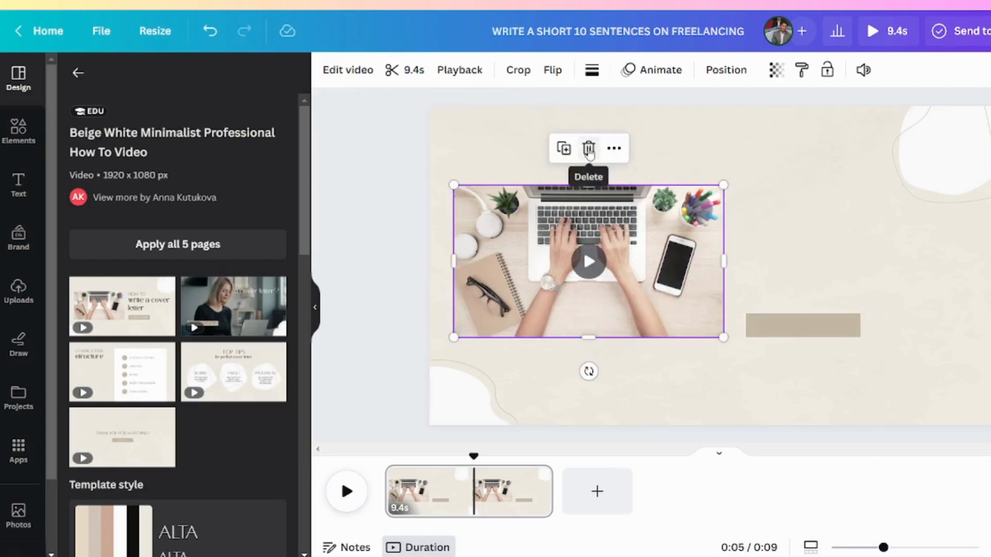
{"action": "left_click", "coordinate": [588, 149]}
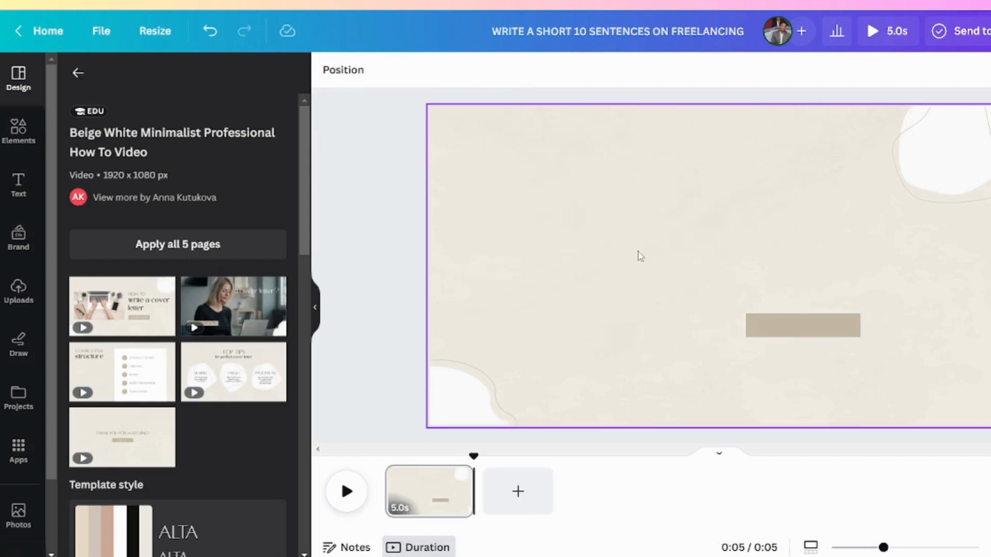
{"action": "key", "text": "ctrl+z"}
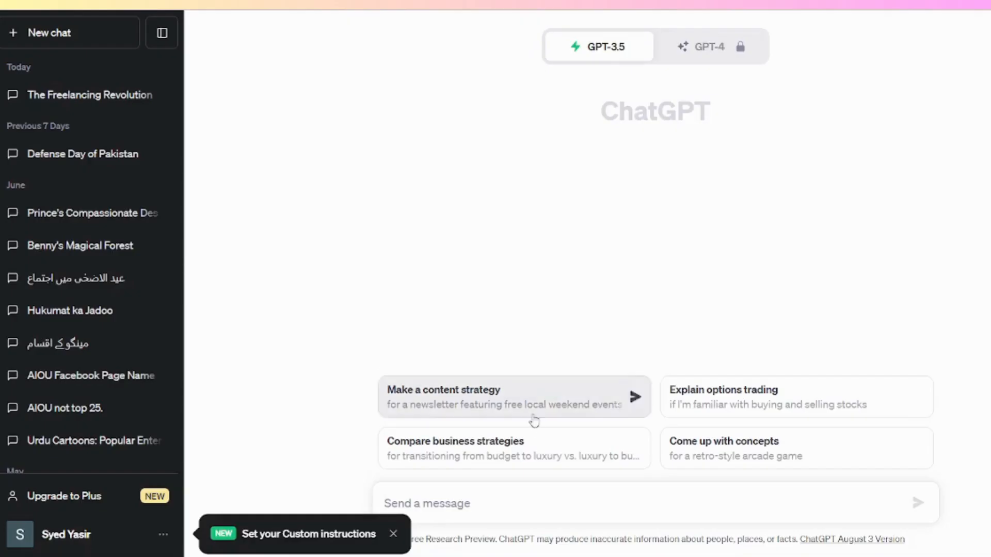
Switch to ChatGPT, submit the prompt "WRITE A SHORT 10 SENTENCES ON FREELANCING" and dismiss the custom instructions notice
{"action": "right_click", "coordinate": [420, 503]}
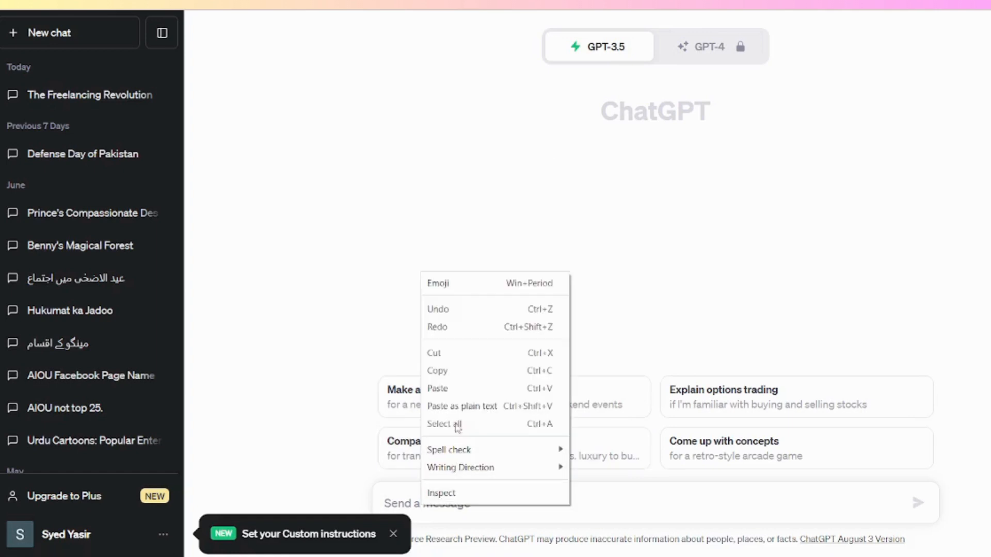
{"action": "left_click", "coordinate": [436, 388]}
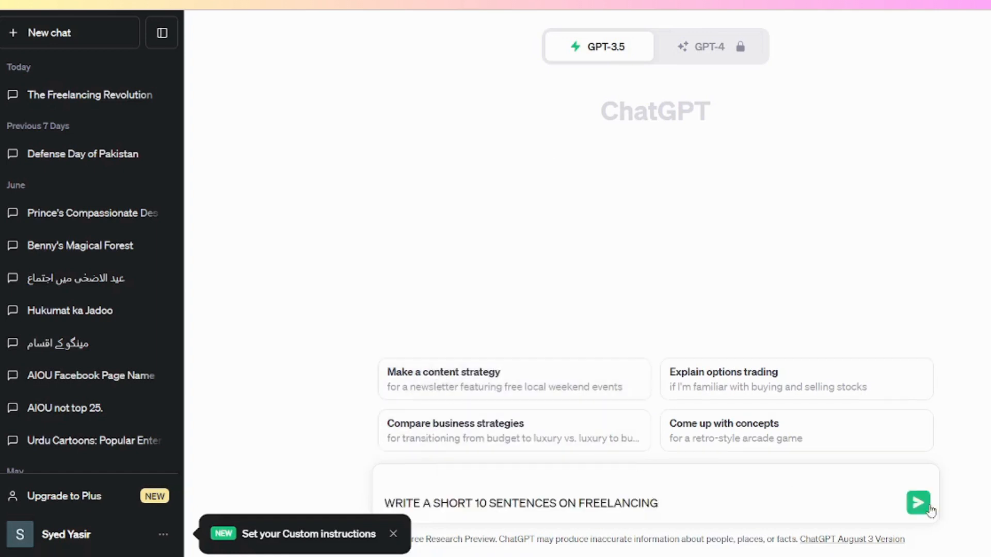
{"action": "left_click", "coordinate": [918, 503]}
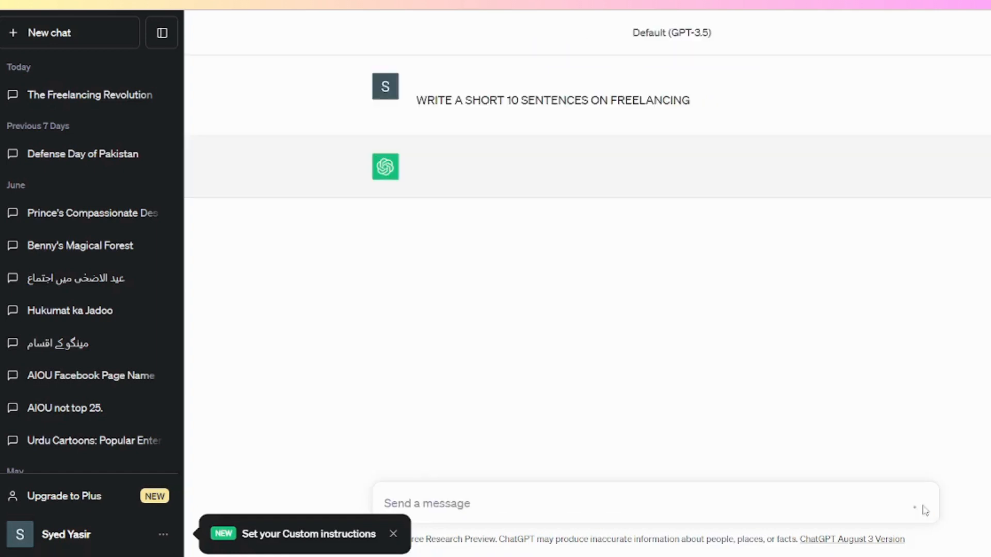
{"action": "left_click", "coordinate": [396, 535]}
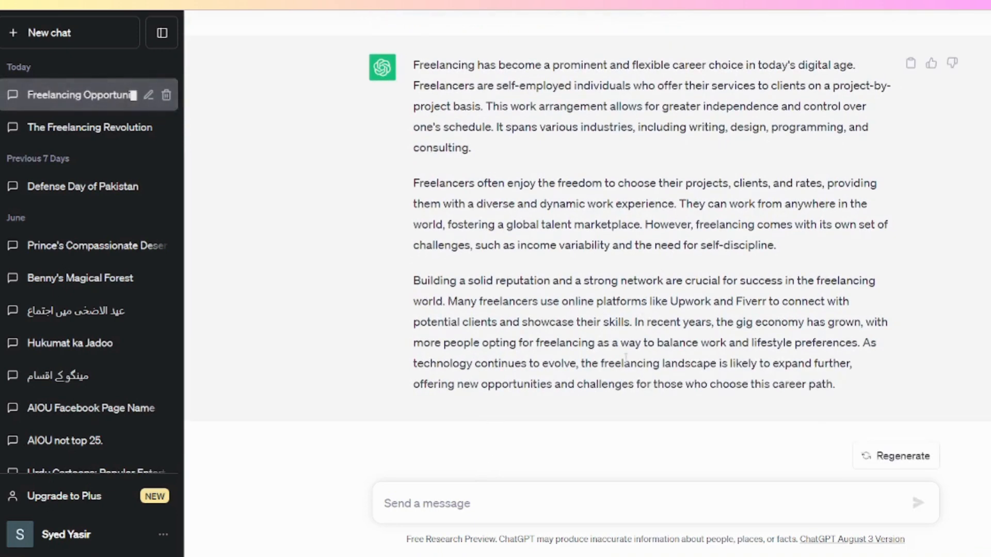
Copy the full text of the generated response about freelancing
{"action": "scroll", "coordinate": [615, 364], "scroll_direction": "up", "scroll_amount": 2}
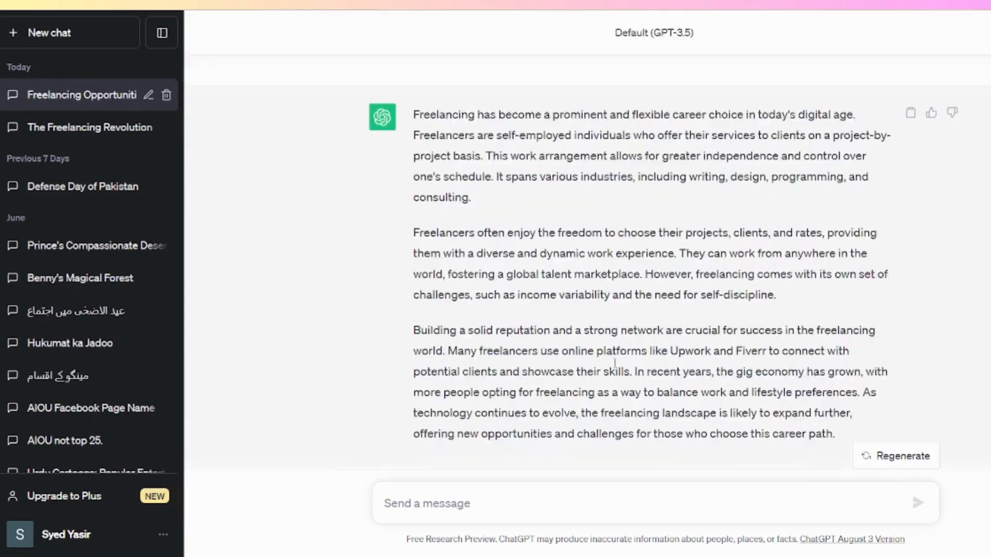
{"action": "left_click_drag", "start_coordinate": [413, 170], "coordinate": [847, 405]}
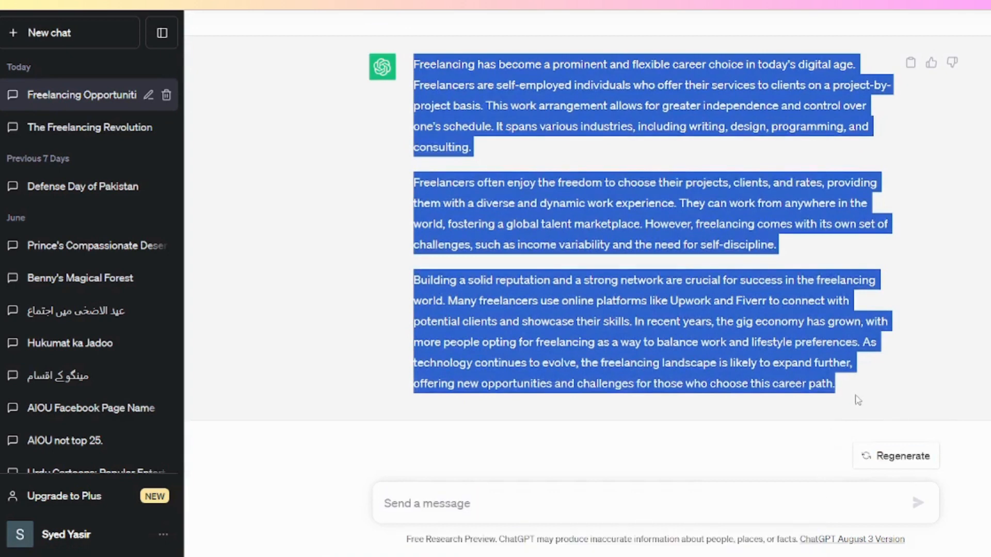
{"action": "right_click", "coordinate": [720, 295]}
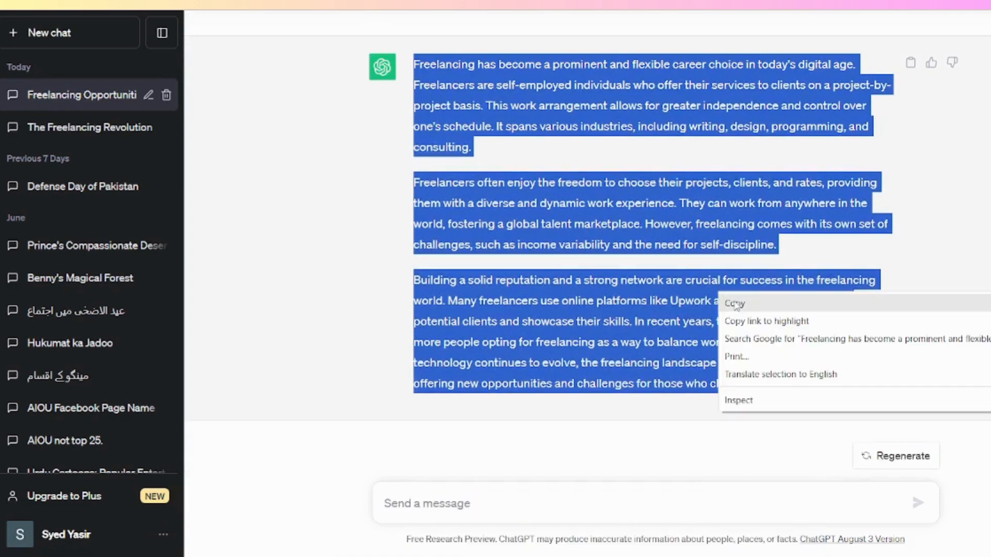
{"action": "left_click", "coordinate": [736, 302]}
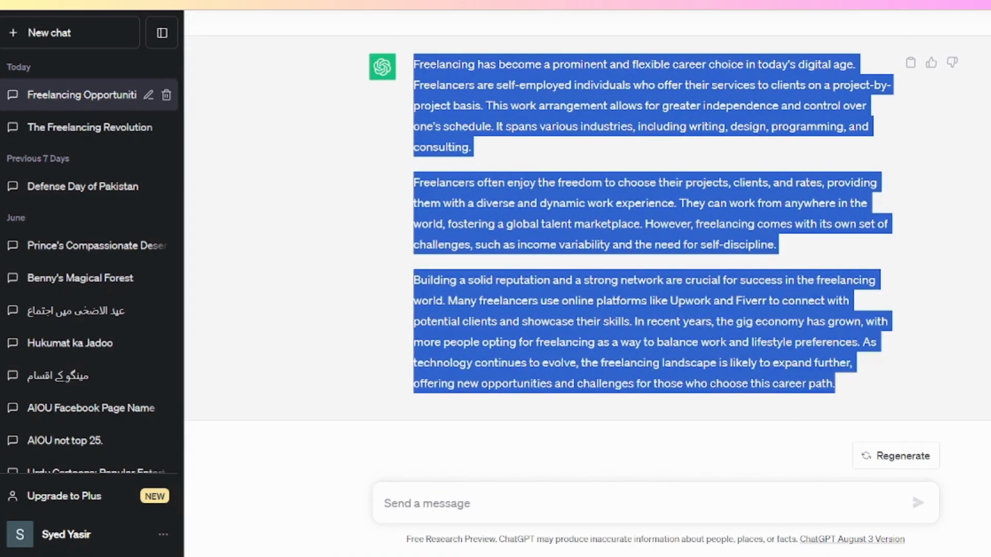
Switch to Google's English-to-Urdu translator and paste the copied freelancing text as the source text
{"action": "key", "text": "ctrl+Tab"}
{"action": "right_click", "coordinate": [240, 217]}
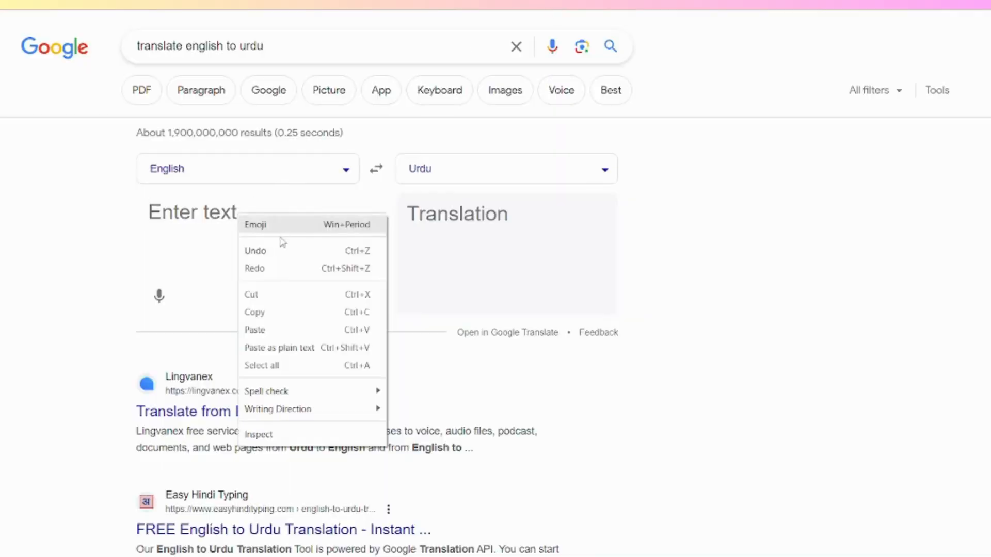
{"action": "left_click", "coordinate": [263, 328]}
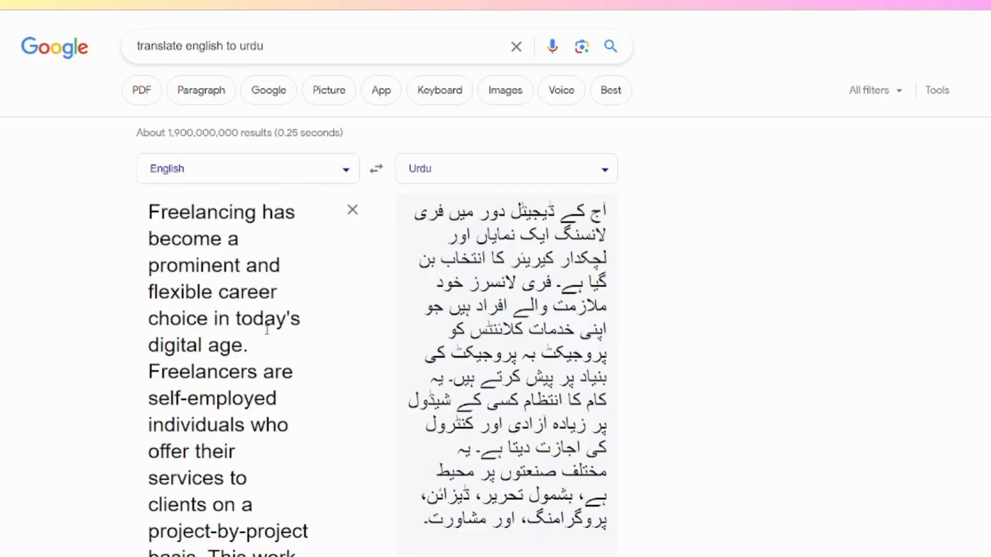
Copy the first paragraph of the Urdu translation
{"action": "scroll", "coordinate": [500, 358], "scroll_direction": "down", "scroll_amount": 1}
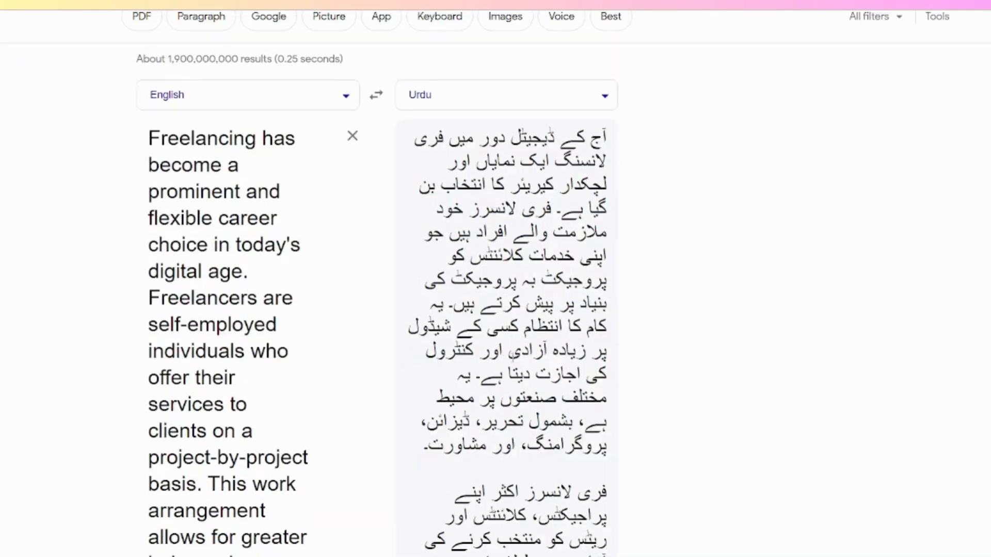
{"action": "scroll", "coordinate": [535, 376], "scroll_direction": "down", "scroll_amount": 1}
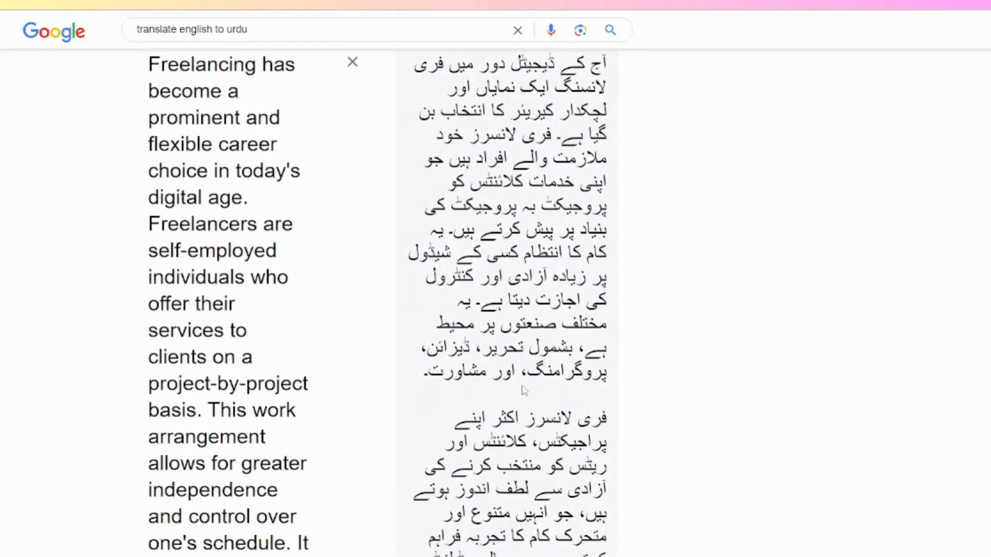
{"action": "left_click_drag", "start_coordinate": [425, 373], "coordinate": [620, 65]}
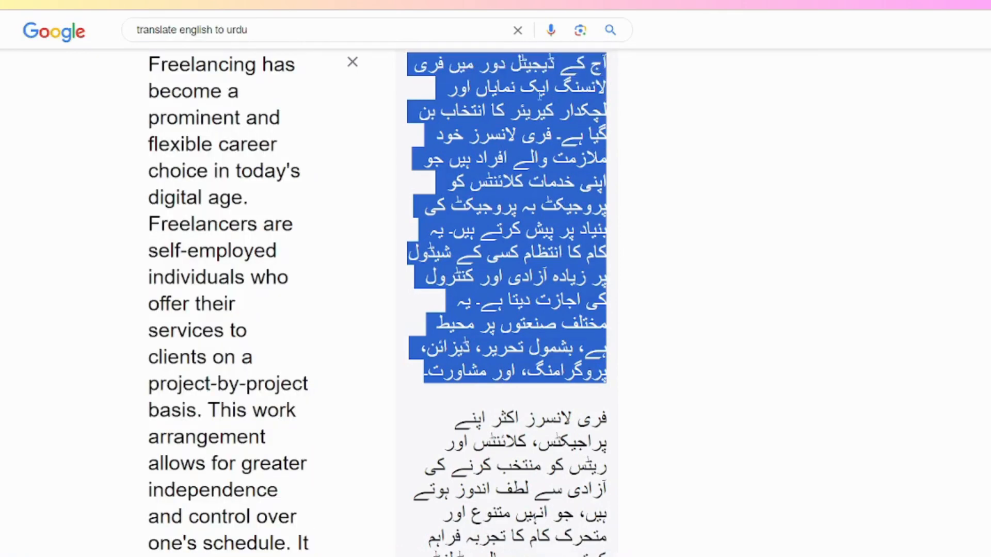
{"action": "right_click", "coordinate": [536, 93]}
{"action": "left_click", "coordinate": [560, 110]}
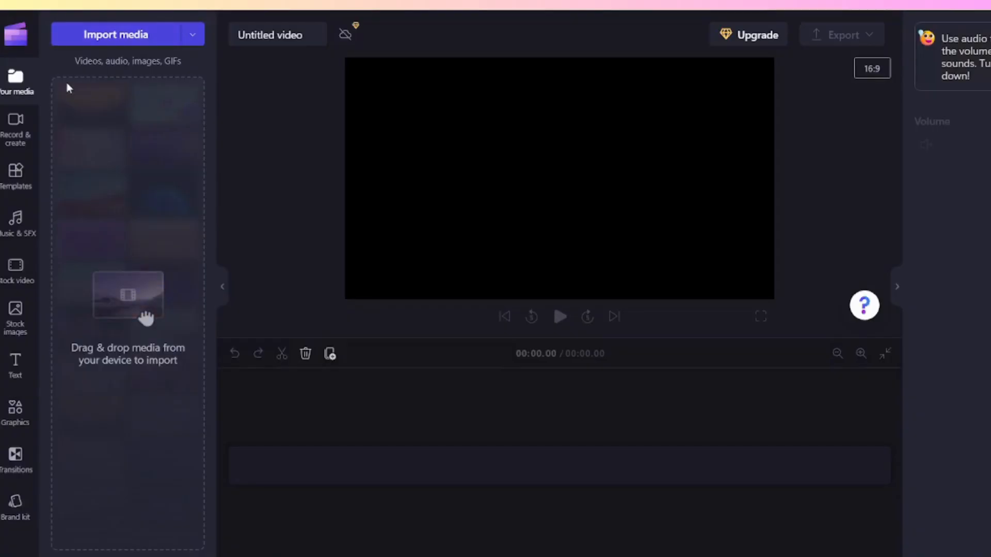
Switch to Clipchamp, open the Text to speech tool and paste the copied Urdu paragraph as its text
{"action": "left_click", "coordinate": [22, 145]}
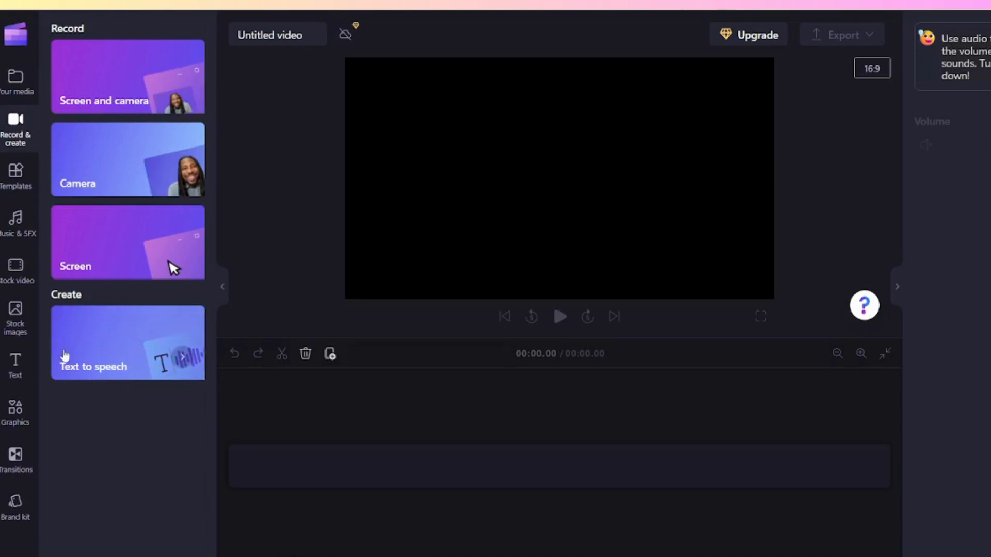
{"action": "left_click", "coordinate": [80, 367]}
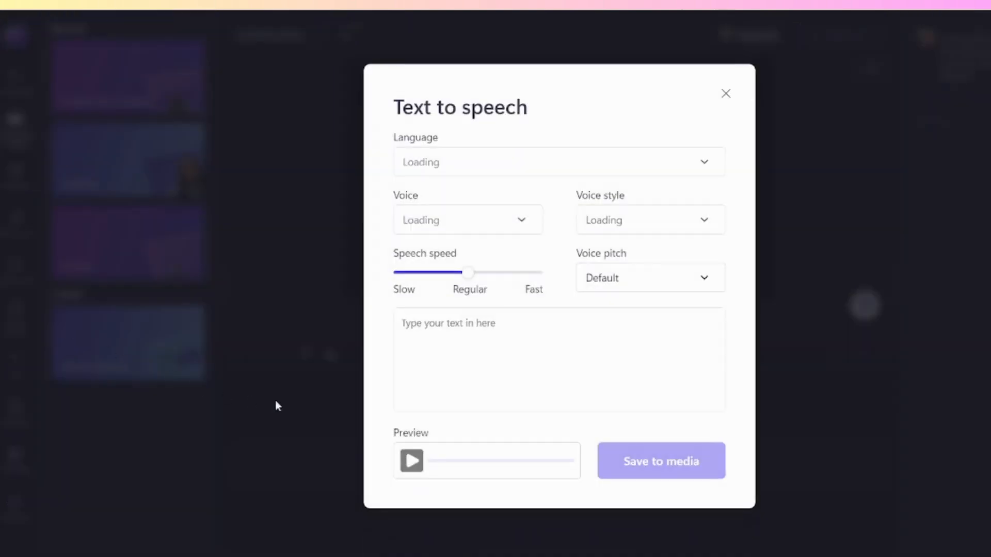
{"action": "right_click", "coordinate": [443, 343]}
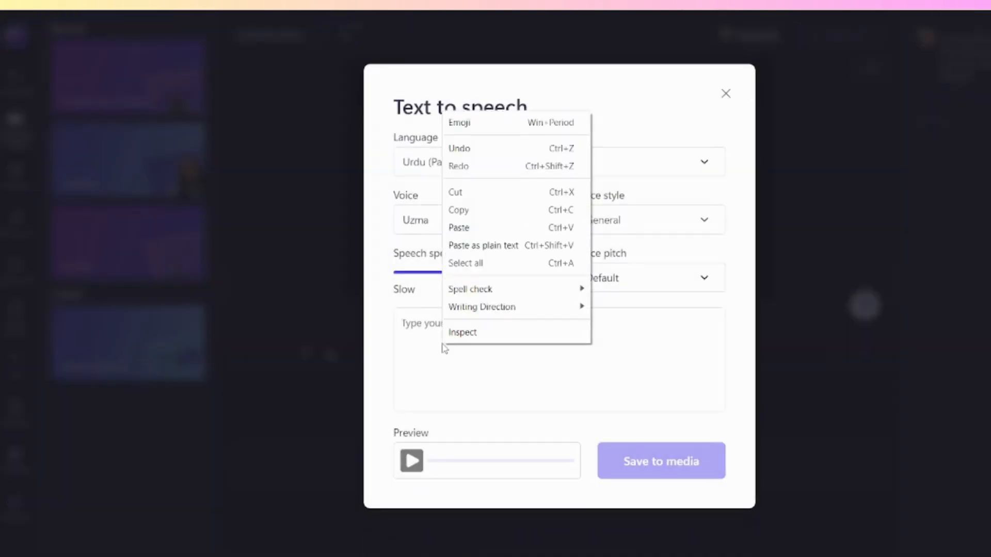
{"action": "left_click", "coordinate": [457, 227]}
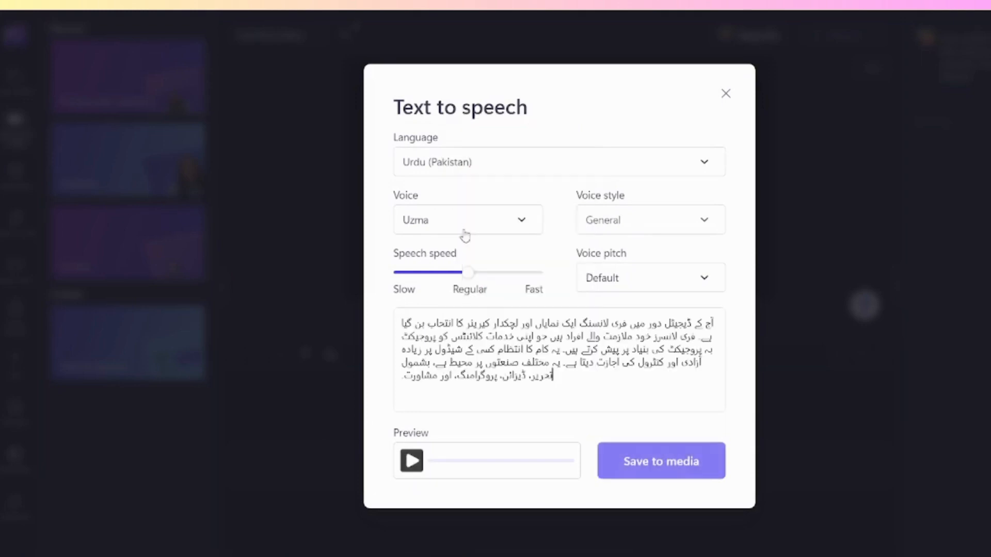
Set the speech language to Urdu (Pakistan) with the Asad voice, and save the voiceover to the media library
{"action": "left_click", "coordinate": [694, 172]}
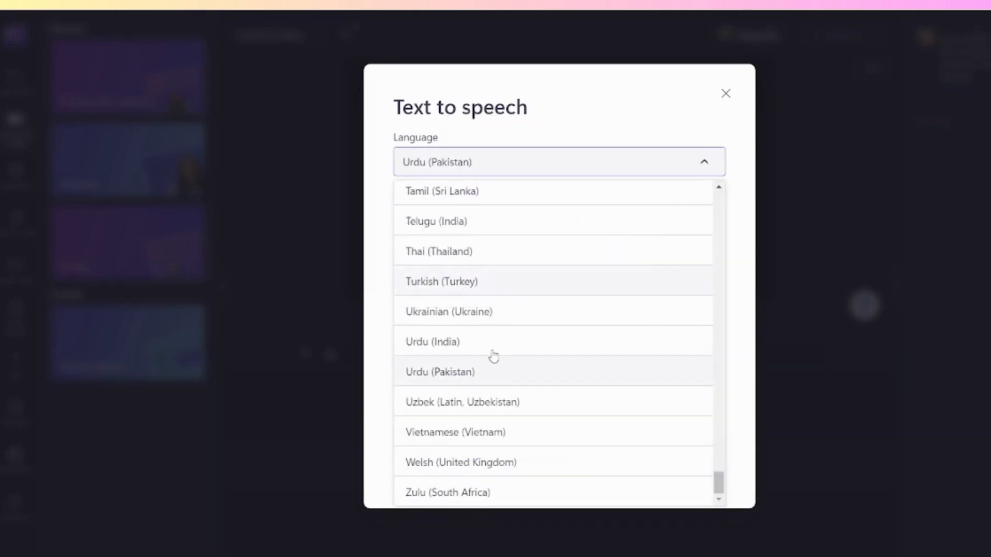
{"action": "left_click", "coordinate": [456, 376]}
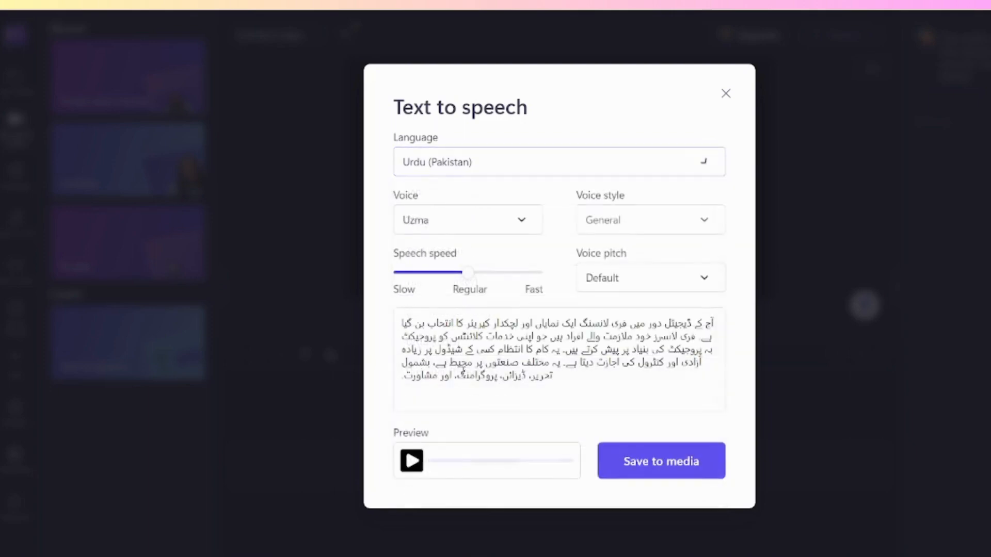
{"action": "left_click", "coordinate": [522, 223]}
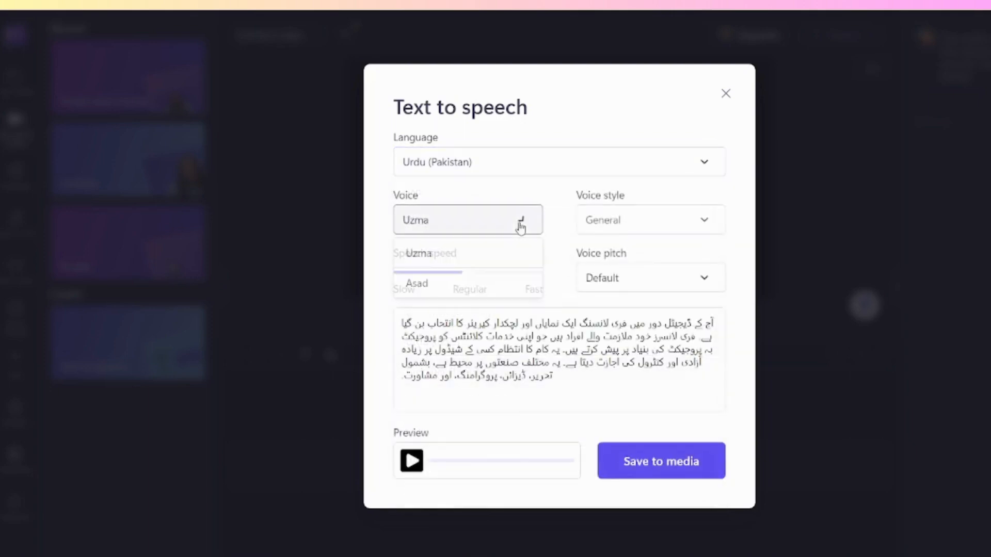
{"action": "left_click", "coordinate": [425, 285]}
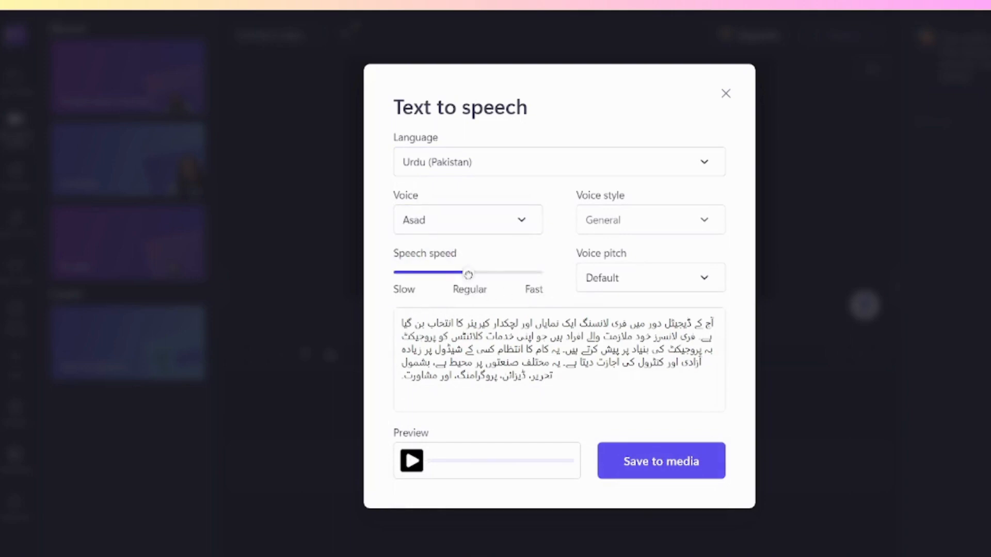
{"action": "left_click", "coordinate": [653, 460]}
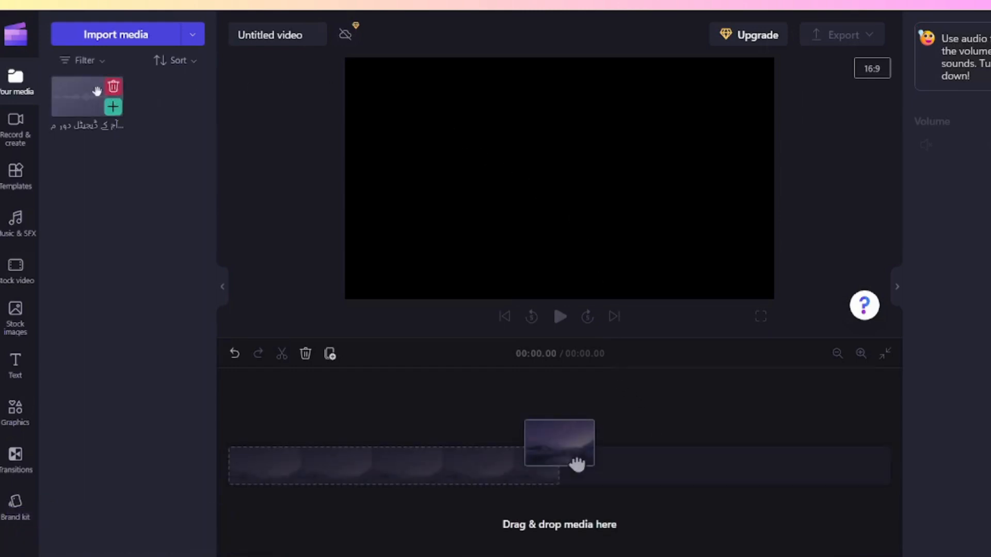
Place the Urdu voiceover at the start of the timeline and export the project at 480p
{"action": "left_click_drag", "start_coordinate": [111, 112], "coordinate": [309, 464]}
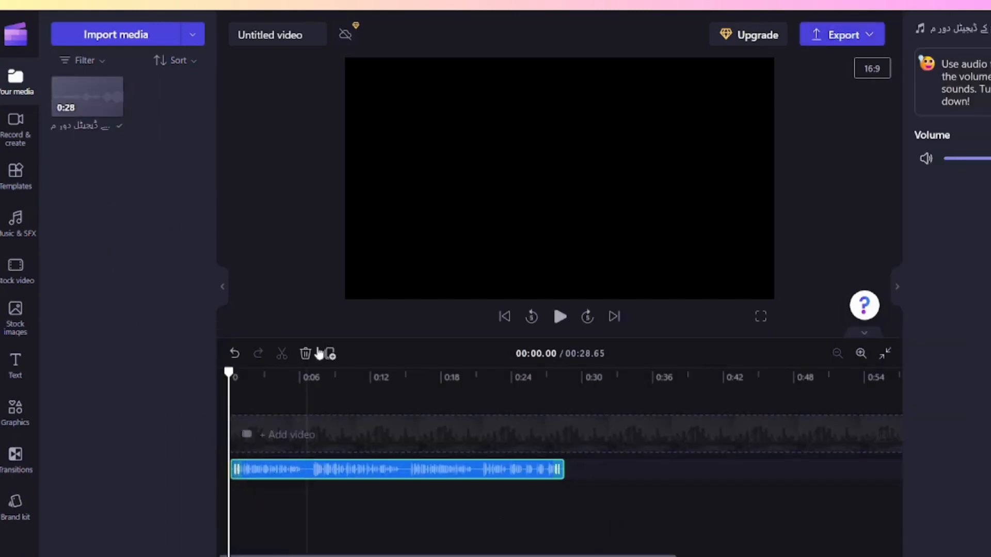
{"action": "left_click", "coordinate": [843, 37]}
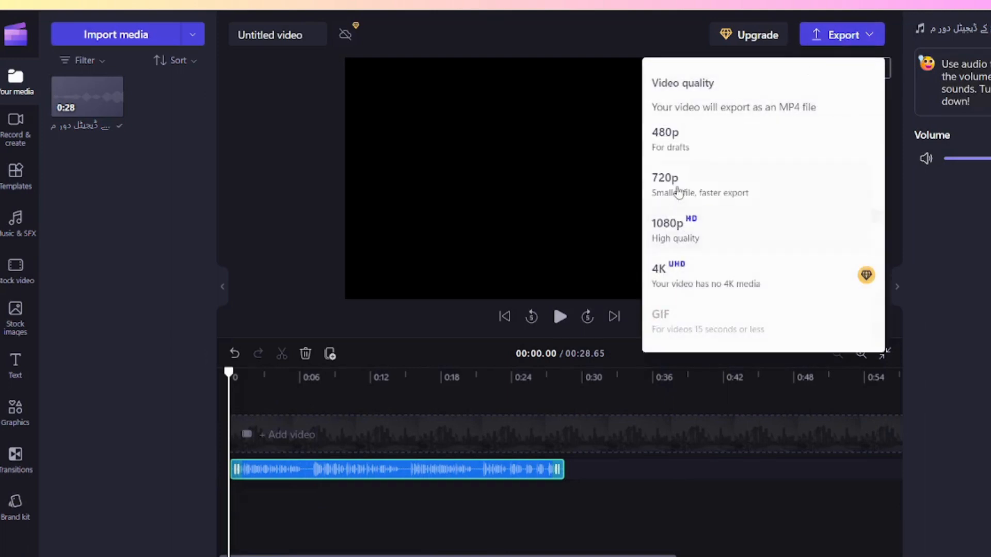
{"action": "left_click", "coordinate": [672, 135]}
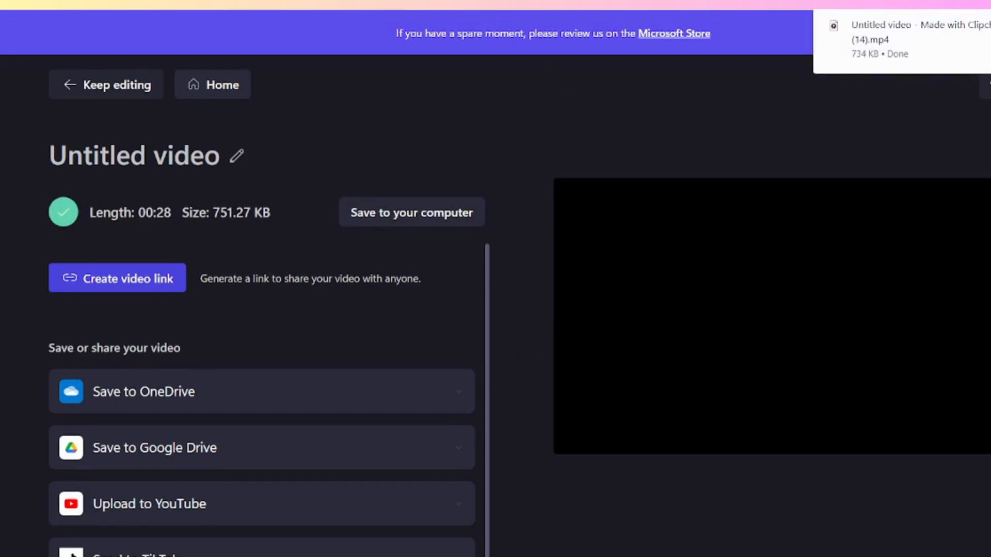
Switch to CloudConvert, convert "Untitled video - Made with Clipchamp (14).mp4" from Downloads to MP3 and download the result
{"action": "left_click", "coordinate": [407, 2]}
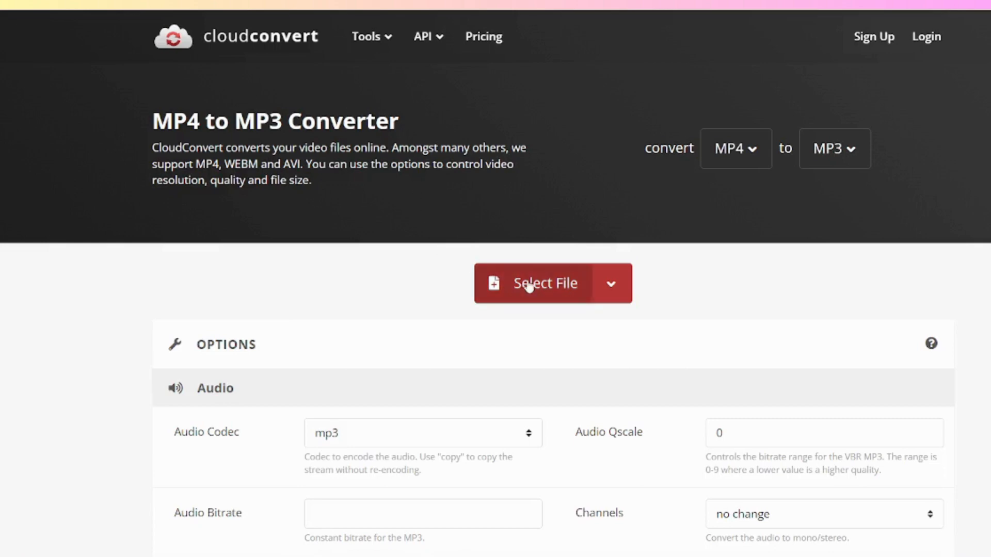
{"action": "left_click", "coordinate": [529, 285]}
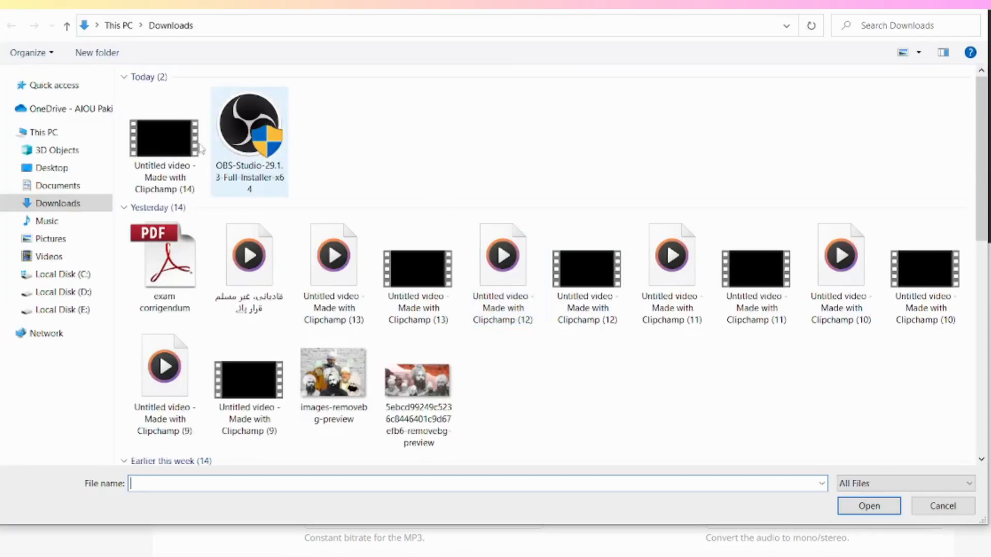
{"action": "left_click", "coordinate": [164, 155]}
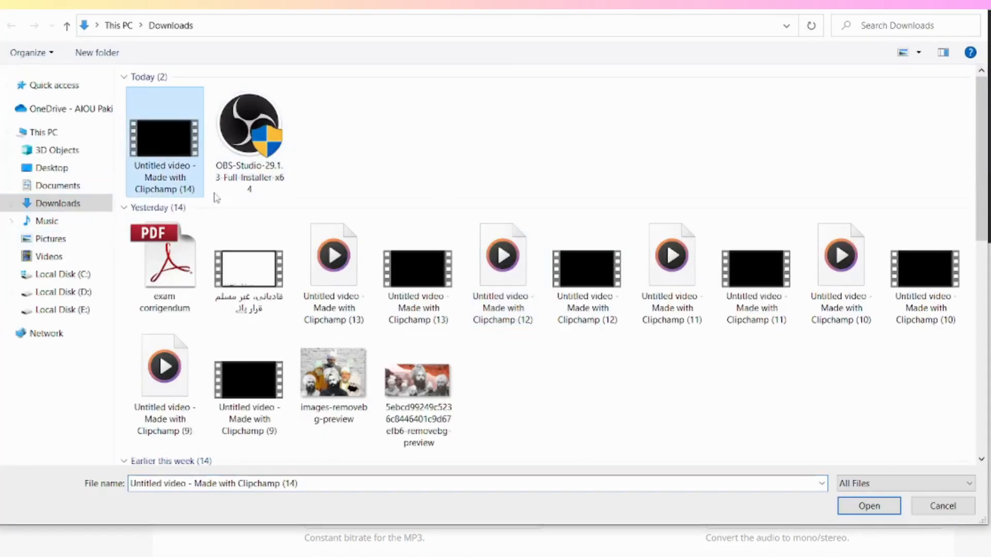
{"action": "left_click", "coordinate": [865, 506]}
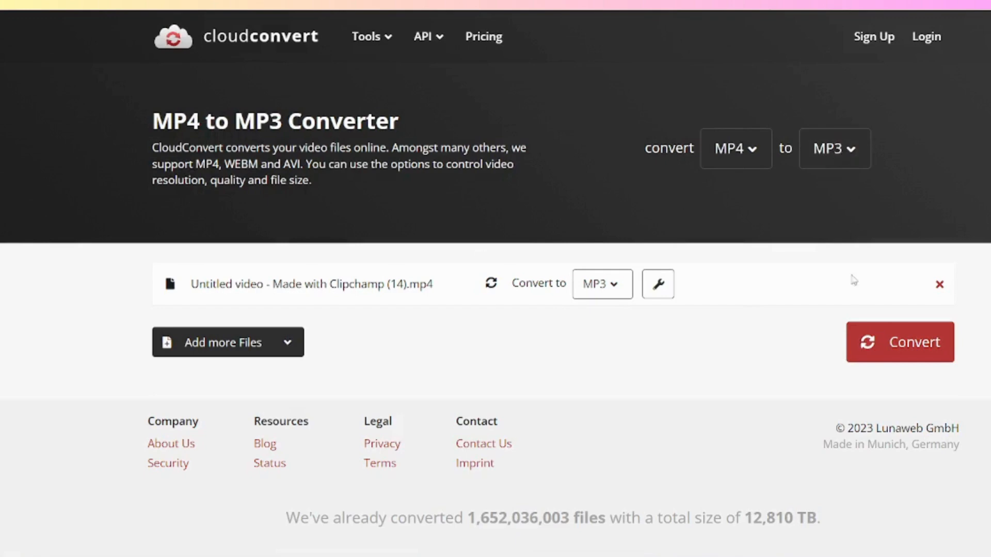
{"action": "left_click", "coordinate": [922, 350]}
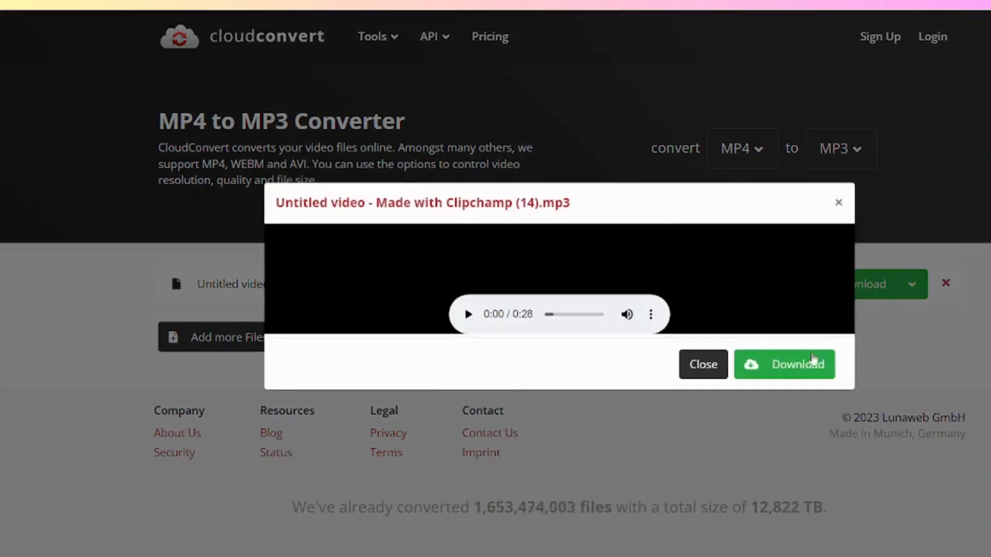
{"action": "left_click", "coordinate": [801, 366]}
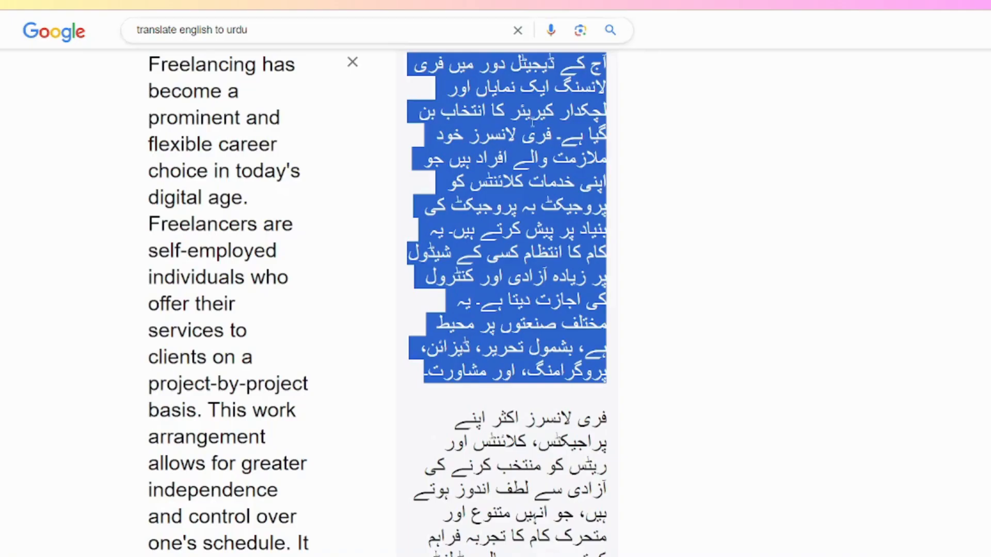
Copy the selected Urdu paragraph from Google Translate, switch to the Canva video design and paste it onto the page
{"action": "right_click", "coordinate": [539, 170]}
{"action": "left_click", "coordinate": [556, 183]}
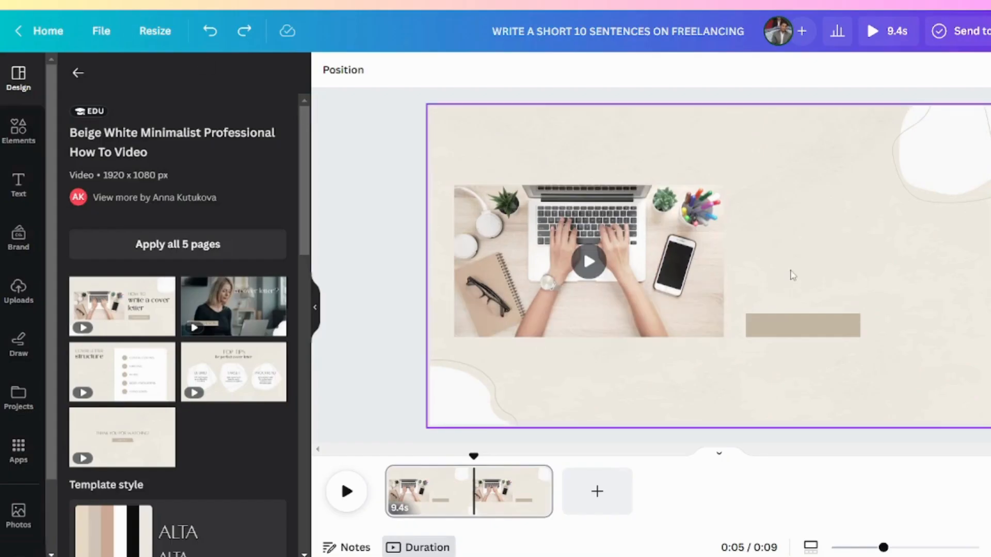
{"action": "right_click", "coordinate": [798, 269]}
{"action": "left_click", "coordinate": [848, 351]}
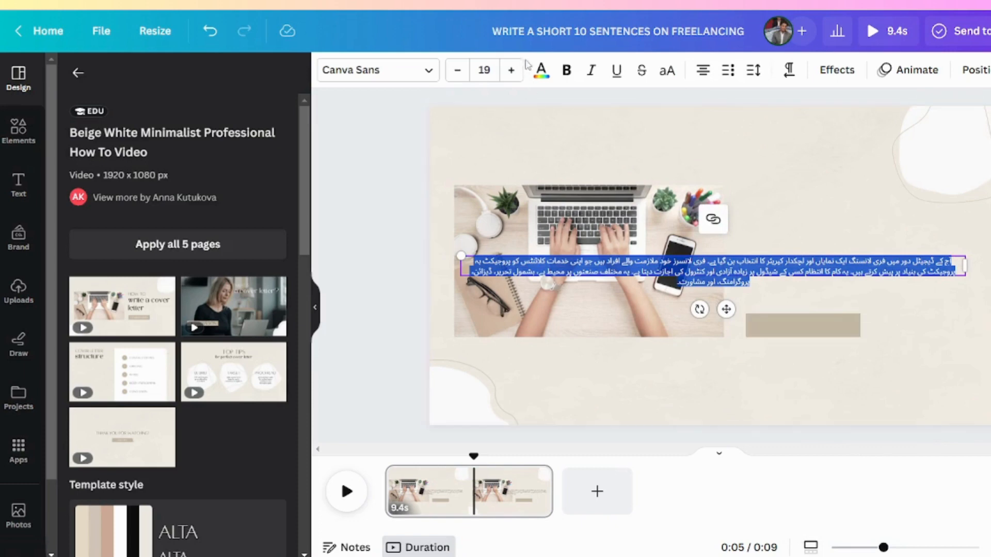
Format the pasted Urdu text in the Jameel Noori Nastaleeq Kasheeda font at size 35
{"action": "left_click", "coordinate": [513, 71]}
{"action": "left_click", "coordinate": [513, 71]}
{"action": "left_click", "coordinate": [512, 71]}
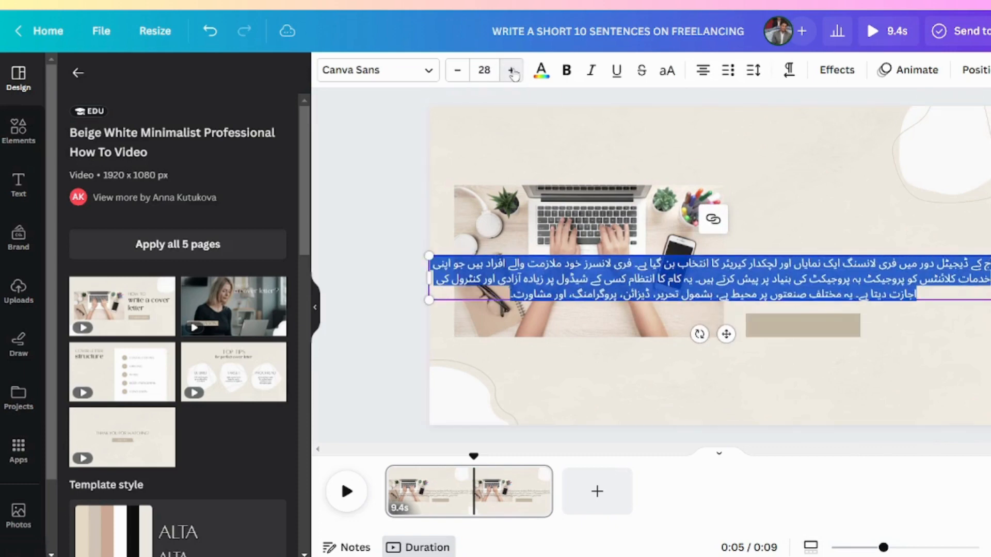
{"action": "left_click", "coordinate": [426, 77]}
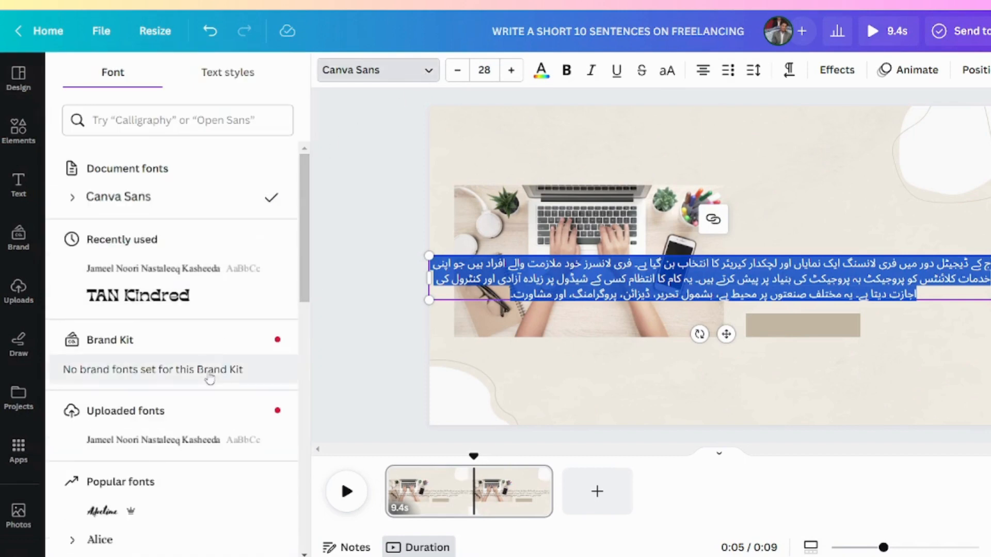
{"action": "left_click", "coordinate": [167, 442]}
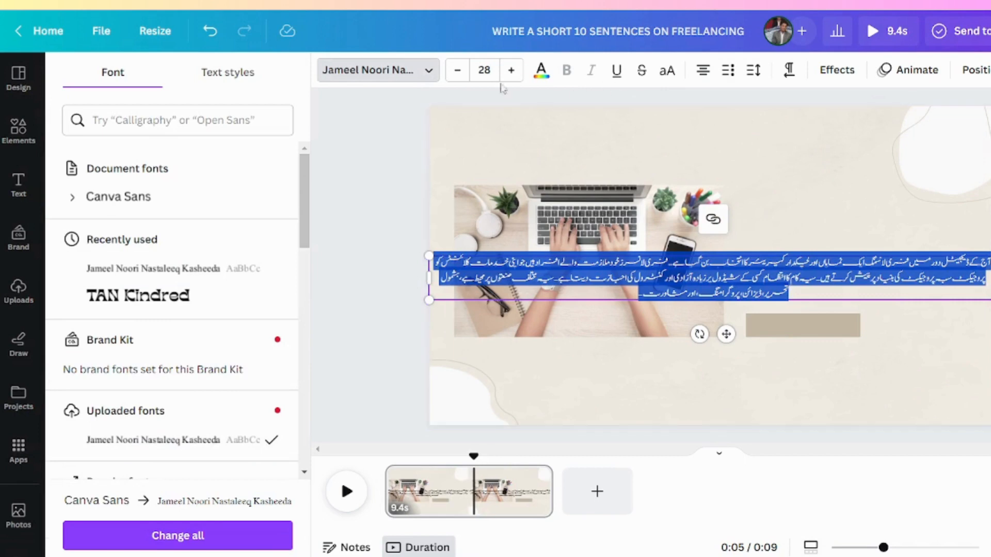
{"action": "left_click", "coordinate": [510, 69]}
{"action": "left_click", "coordinate": [510, 69]}
{"action": "left_click", "coordinate": [511, 70]}
{"action": "left_click", "coordinate": [511, 69]}
{"action": "left_click", "coordinate": [511, 70]}
{"action": "left_click", "coordinate": [511, 70]}
{"action": "left_click", "coordinate": [510, 70]}
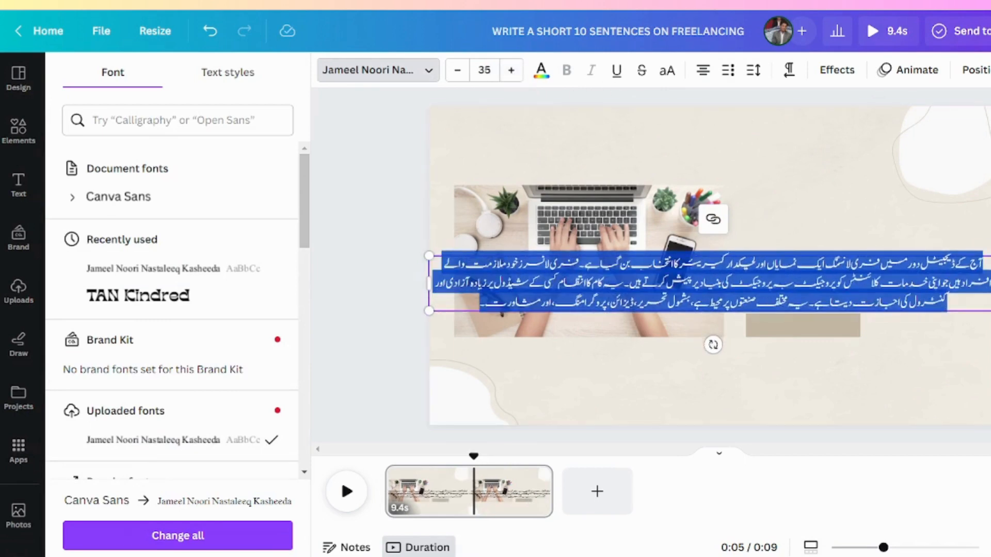
Narrow the Urdu text box so the paragraph wraps onto four lines, and move it directly below the laptop photo
{"action": "left_click", "coordinate": [977, 283]}
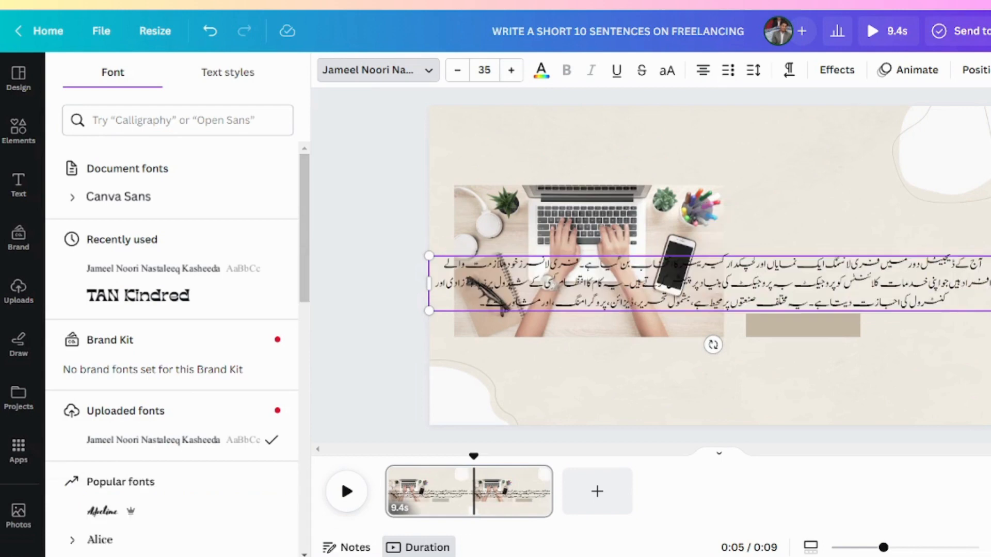
{"action": "left_click_drag", "start_coordinate": [990, 283], "coordinate": [964, 283]}
{"action": "left_click", "coordinate": [985, 284]}
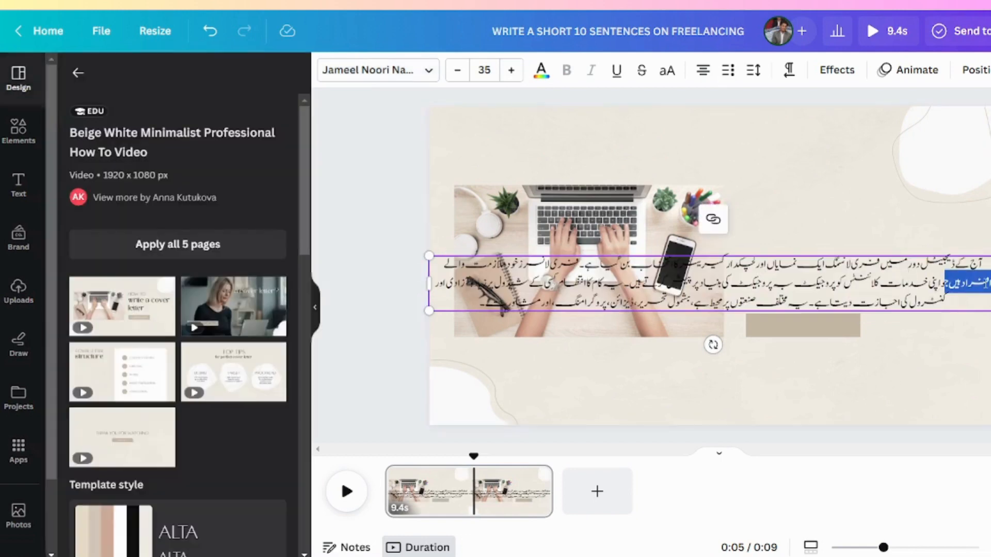
{"action": "left_click_drag", "start_coordinate": [969, 285], "coordinate": [897, 293]}
{"action": "left_click_drag", "start_coordinate": [620, 304], "coordinate": [615, 340]}
{"action": "left_click", "coordinate": [760, 218]}
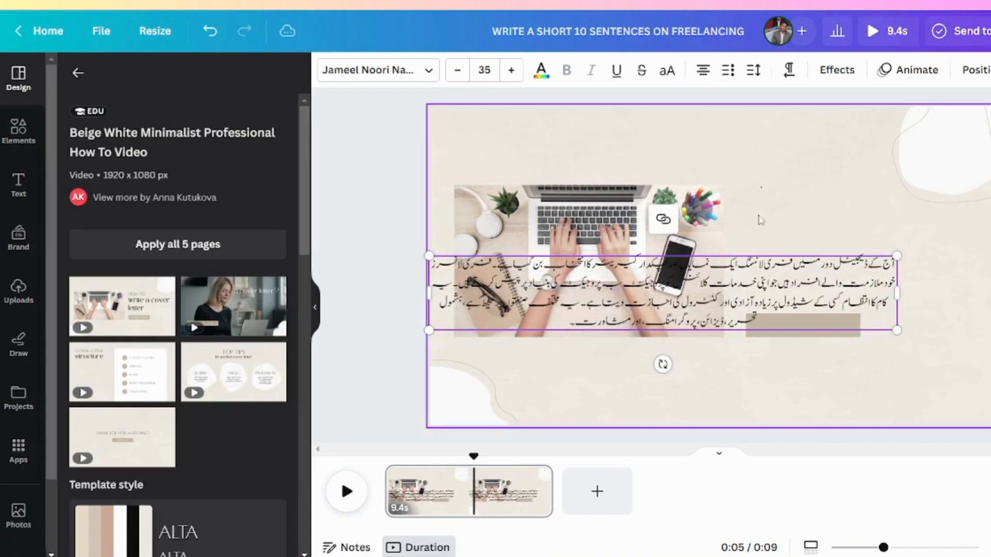
{"action": "left_click_drag", "start_coordinate": [728, 276], "coordinate": [732, 359]}
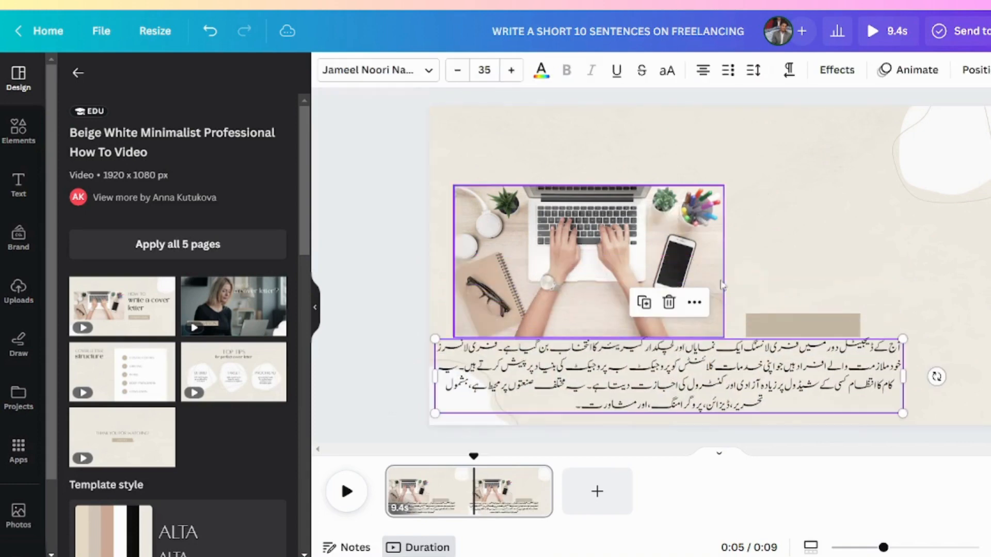
Create a custom animation for the Urdu text that moves it upward from below the photo to the top of the page
{"action": "left_click", "coordinate": [915, 75]}
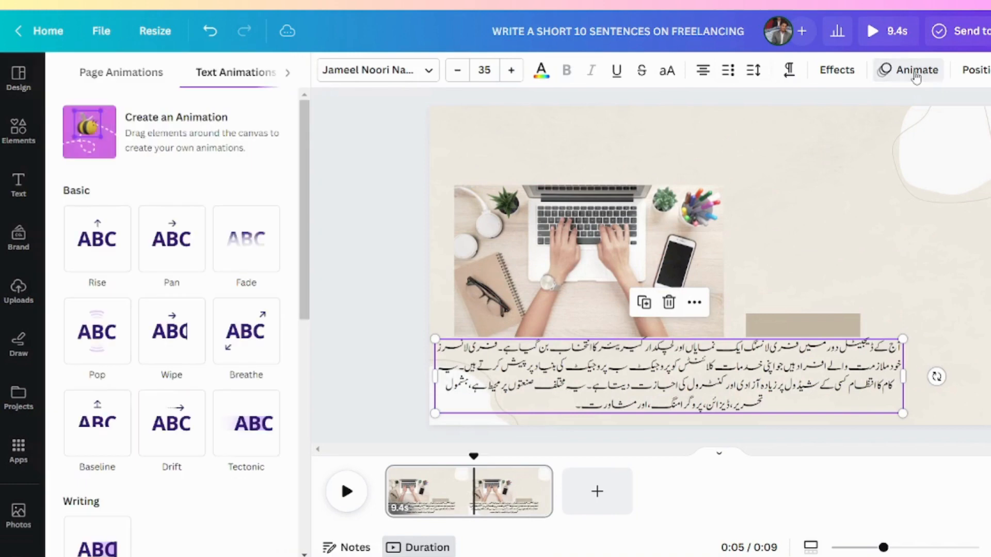
{"action": "left_click", "coordinate": [158, 138]}
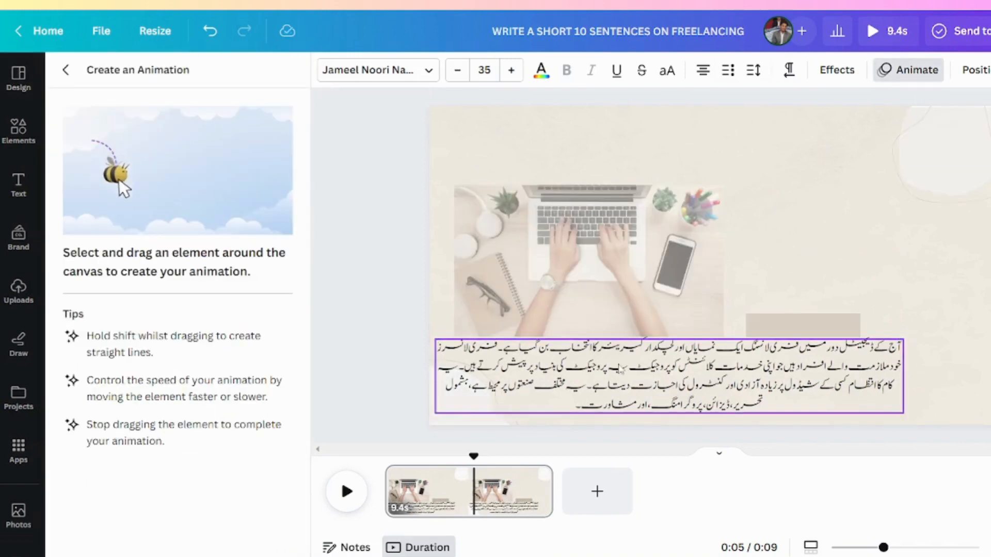
{"action": "mouse_move", "coordinate": [621, 371]}
{"action": "left_mouse_down"}
{"action": "mouse_move", "coordinate": [633, 150]}
{"action": "mouse_move", "coordinate": [597, 139]}
{"action": "left_mouse_up"}
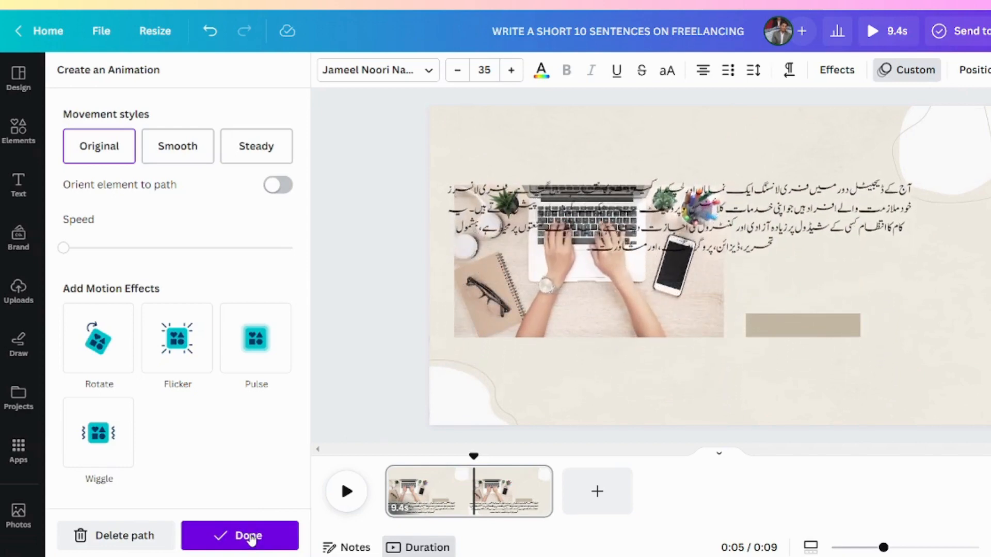
{"action": "left_click", "coordinate": [248, 536]}
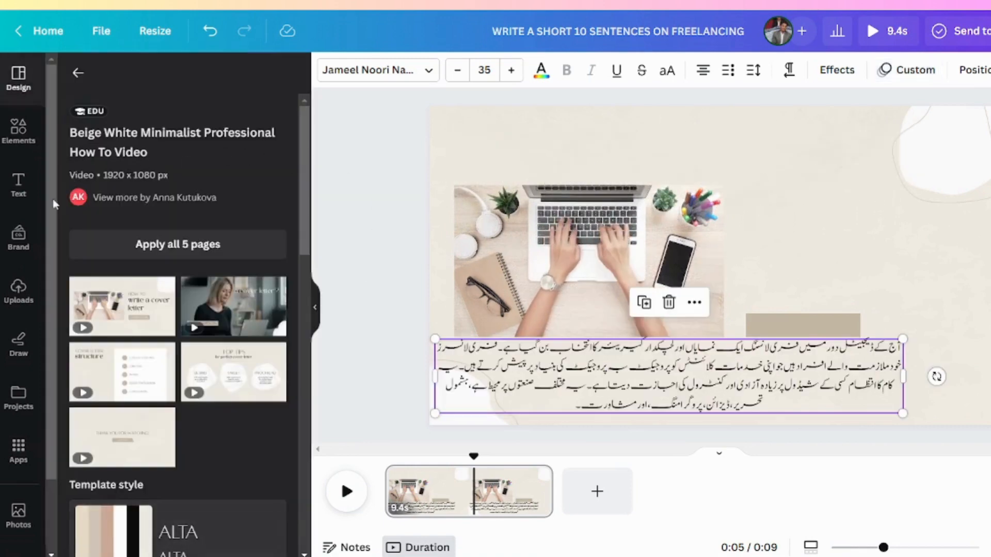
Upload the audio file "Untitled video - Made with Clipchamp (14)" from Downloads and place it at the start of the timeline
{"action": "left_click", "coordinate": [21, 303]}
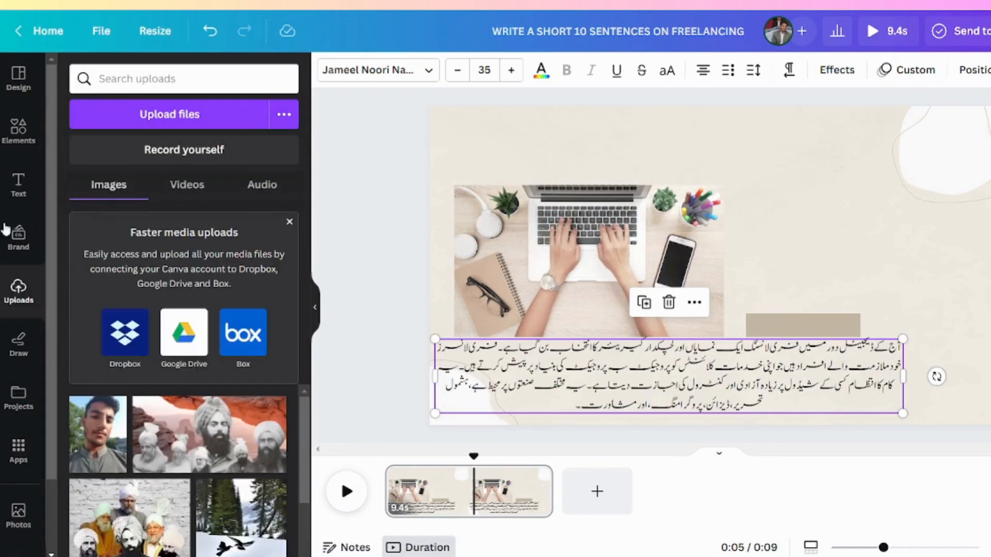
{"action": "left_click", "coordinate": [166, 117]}
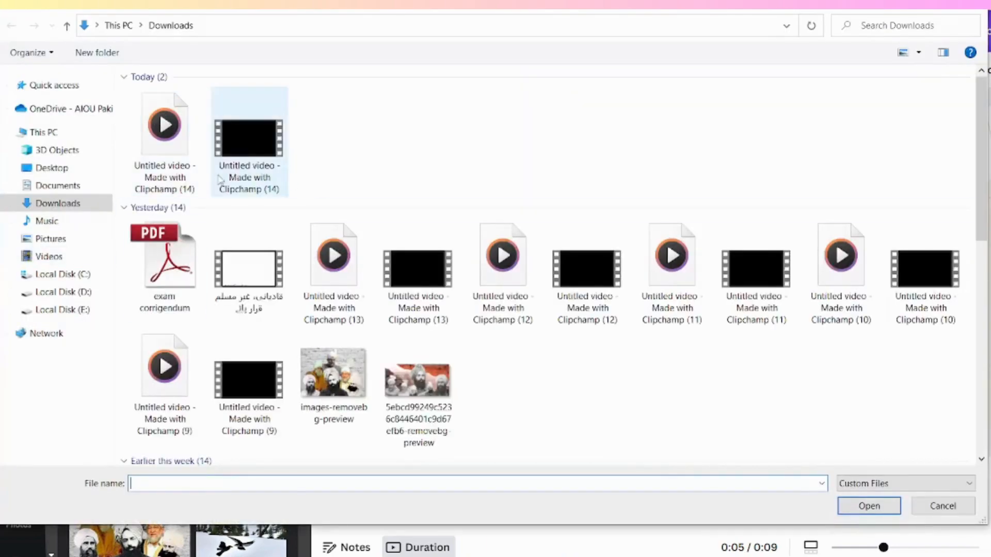
{"action": "left_click", "coordinate": [160, 180]}
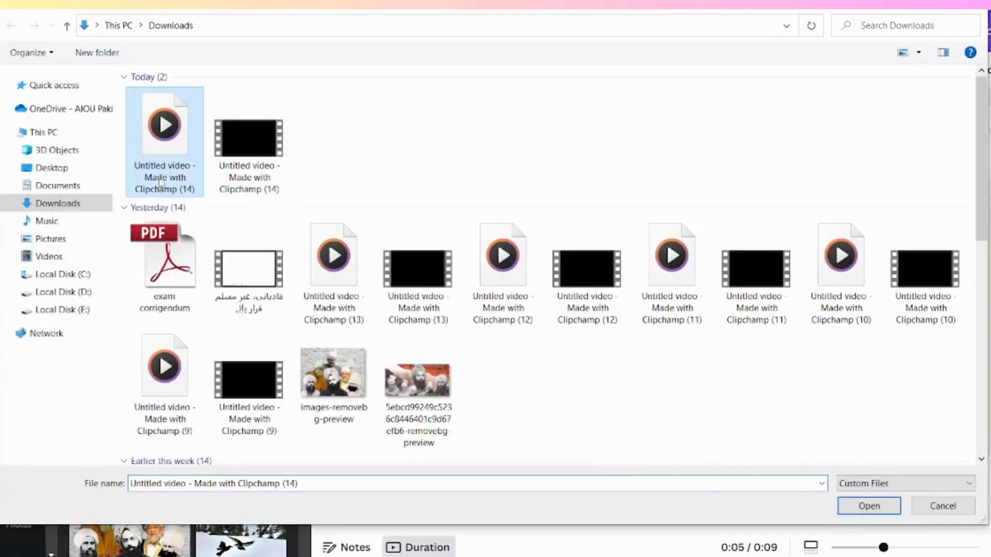
{"action": "left_click", "coordinate": [880, 508]}
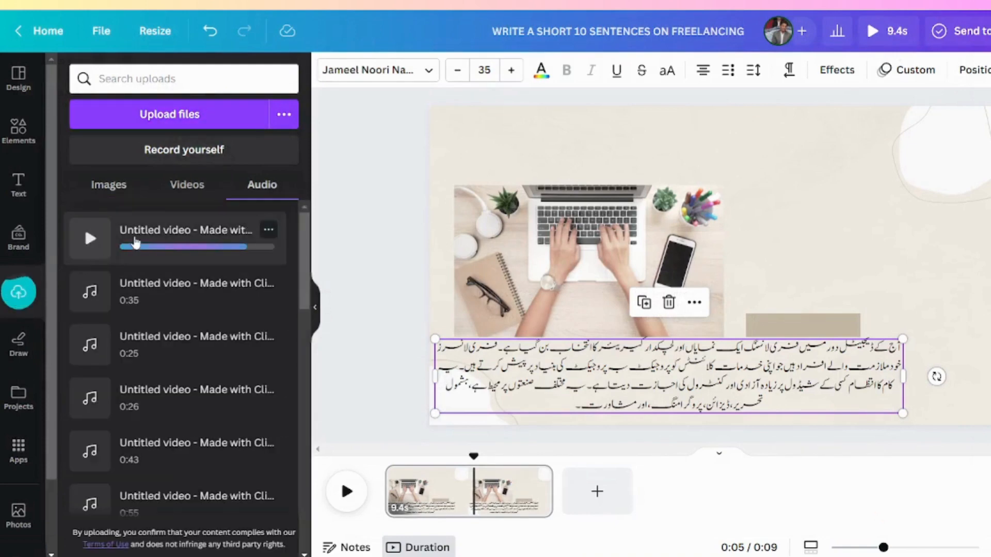
{"action": "left_click", "coordinate": [136, 241]}
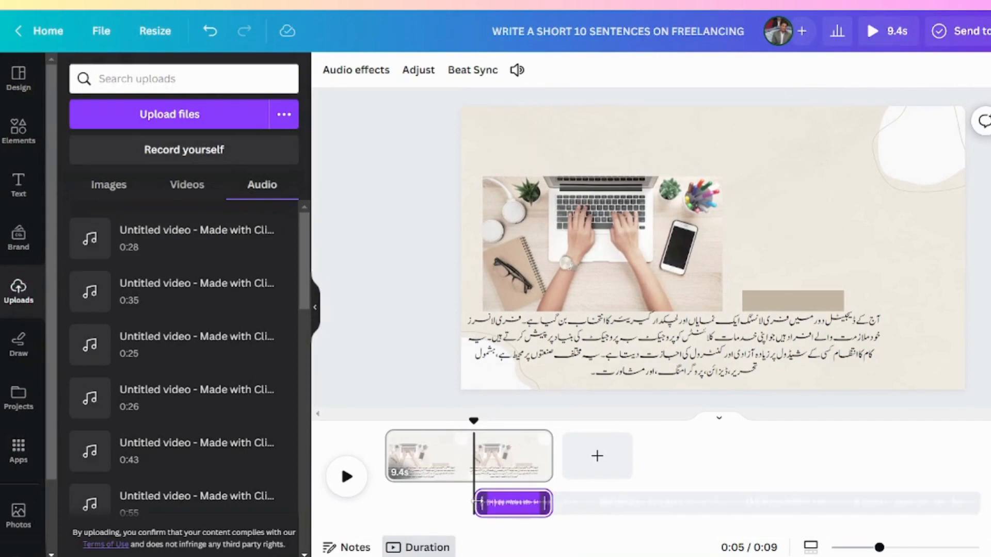
{"action": "left_click_drag", "start_coordinate": [476, 501], "coordinate": [387, 502]}
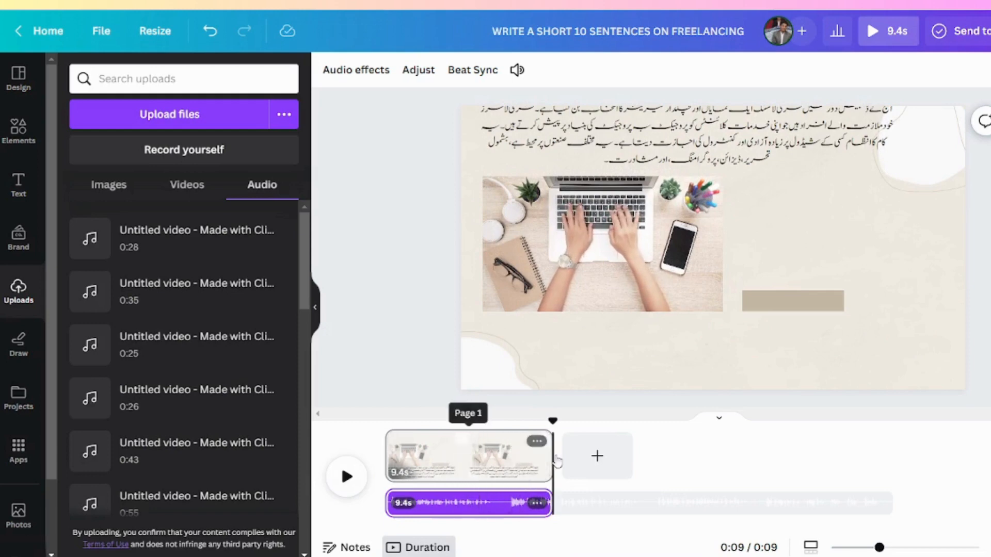
Extend the page's duration on the timeline to 17.9 s to fit more of the voiceover
{"action": "left_click_drag", "start_coordinate": [650, 447], "coordinate": [743, 441]}
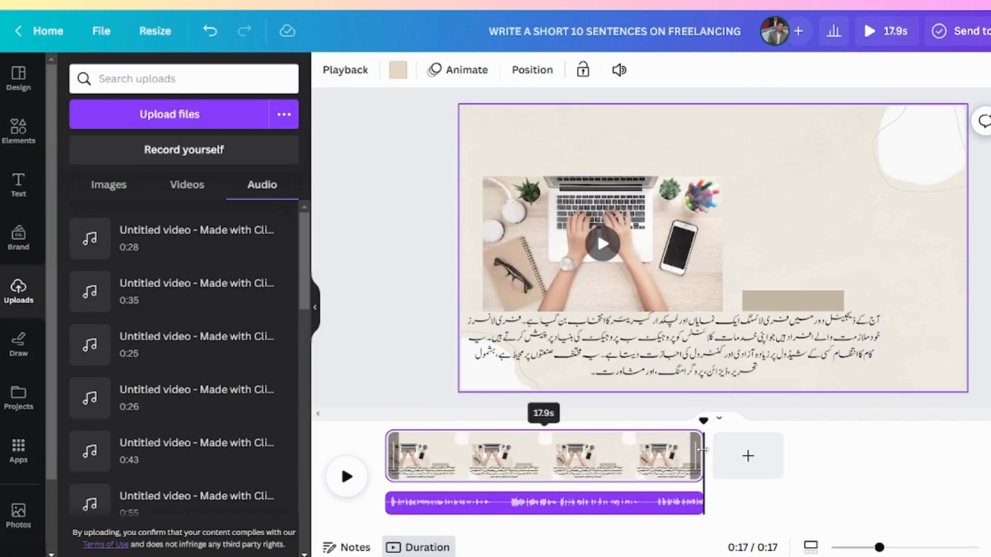
{"action": "left_click_drag", "start_coordinate": [703, 450], "coordinate": [806, 448]}
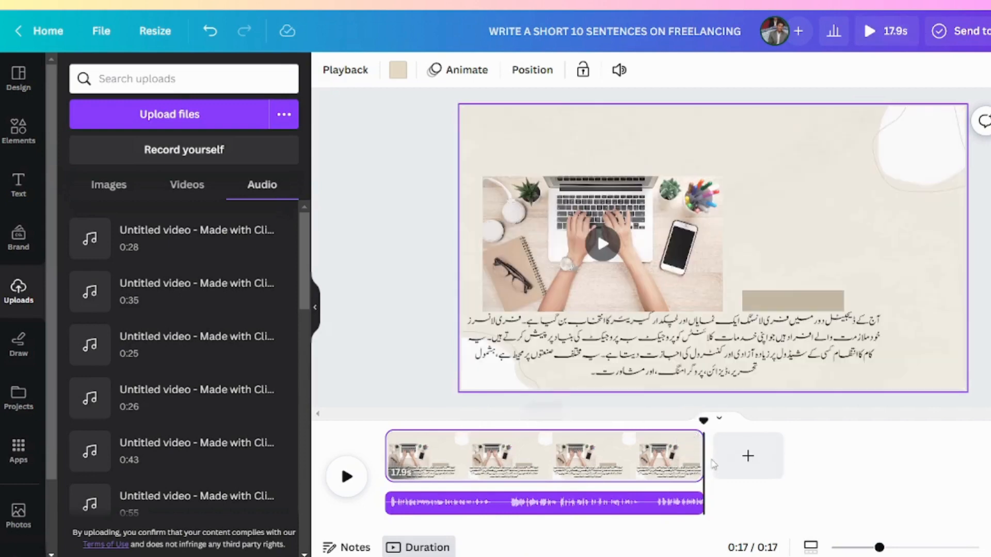
{"action": "left_click_drag", "start_coordinate": [699, 458], "coordinate": [797, 458]}
Play the video to check the animated Urdu text together with the voiceover
{"action": "left_click", "coordinate": [347, 479]}
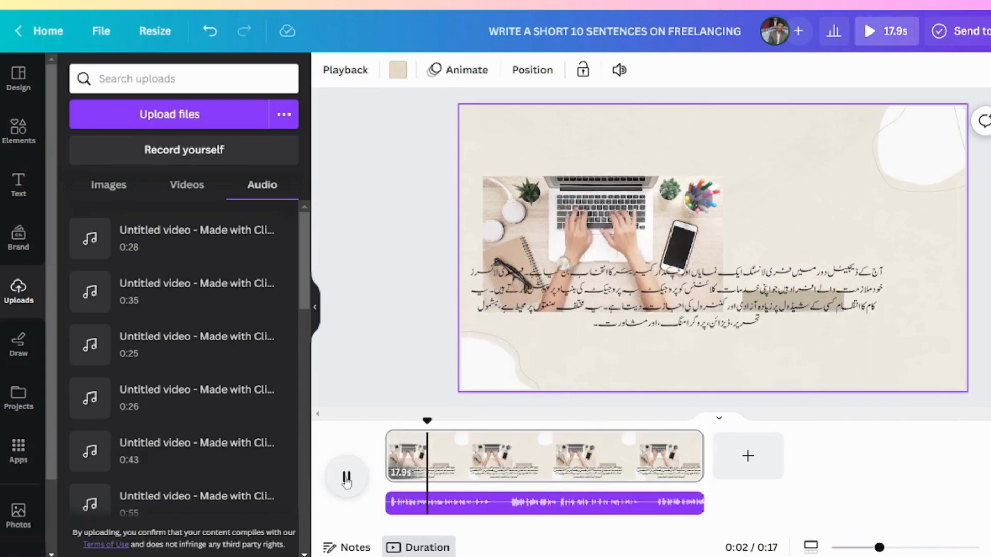
{"action": "left_click", "coordinate": [428, 507]}
{"action": "left_click", "coordinate": [484, 556]}
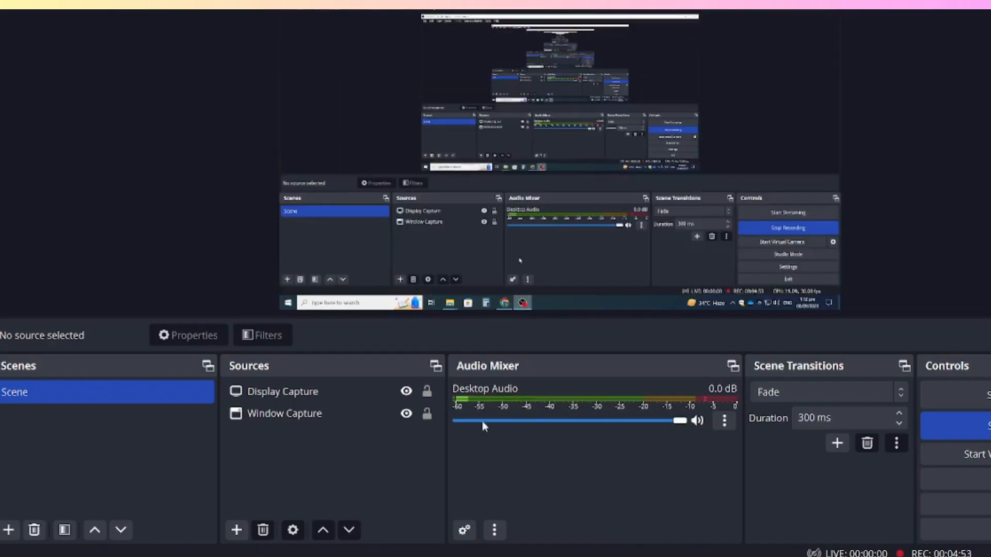